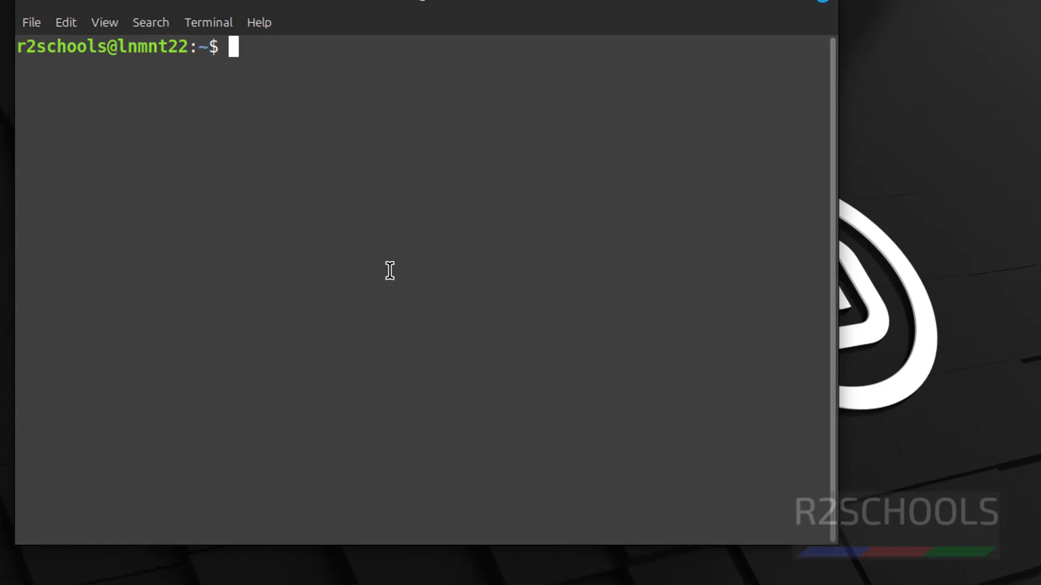
pyautogui.write('git --ve')
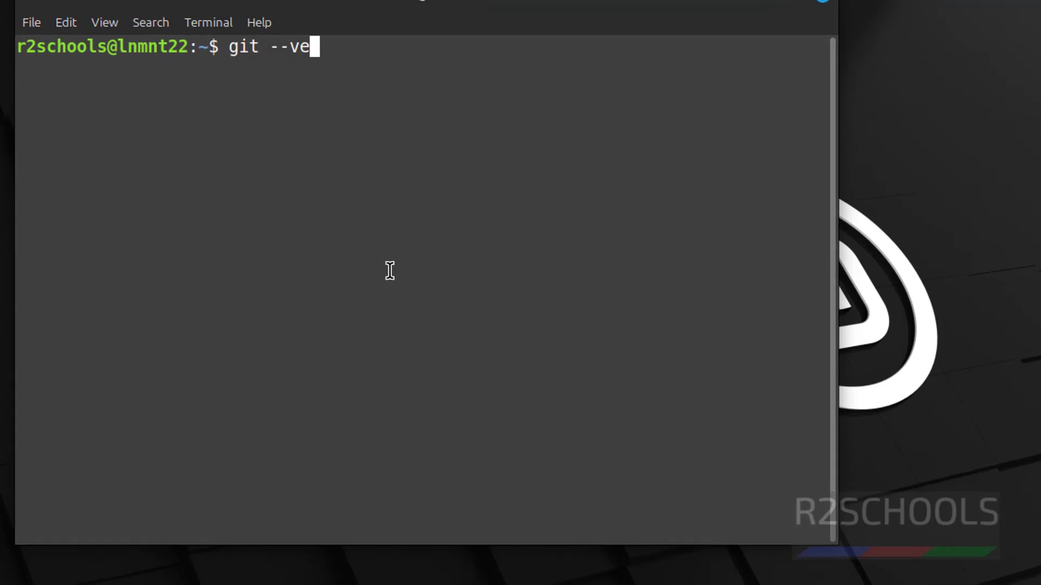
pyautogui.write('rsion')
# Check git --version, which reports git is missing and suggests 'sudo apt install git'
pyautogui.press('Return')
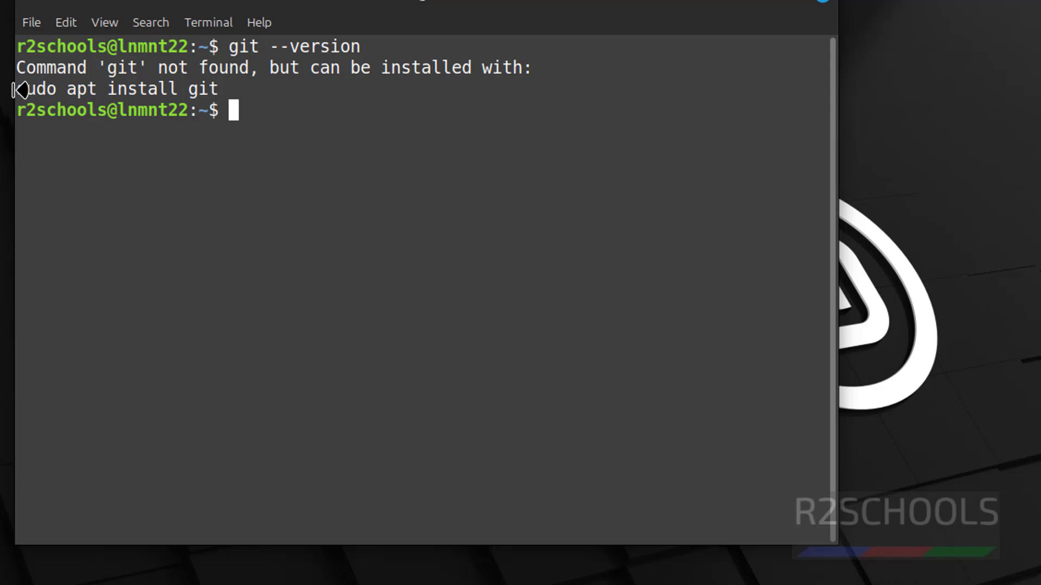
pyautogui.moveTo(17, 91); pyautogui.dragTo(221, 87)
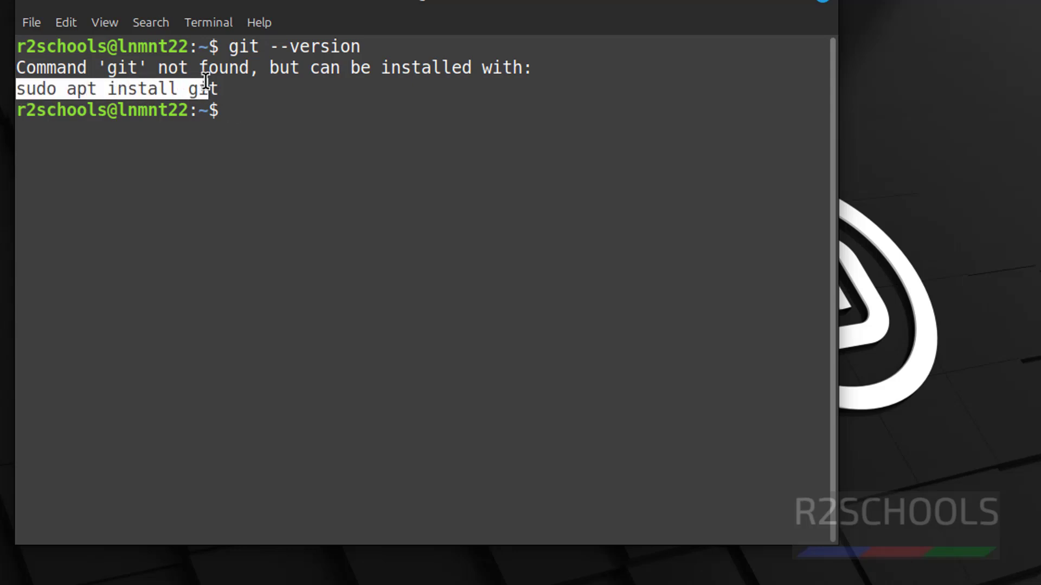
# Install git 2.43.0 with git-man and liberror-perl using sudo apt install git
pyautogui.click(333, 167)
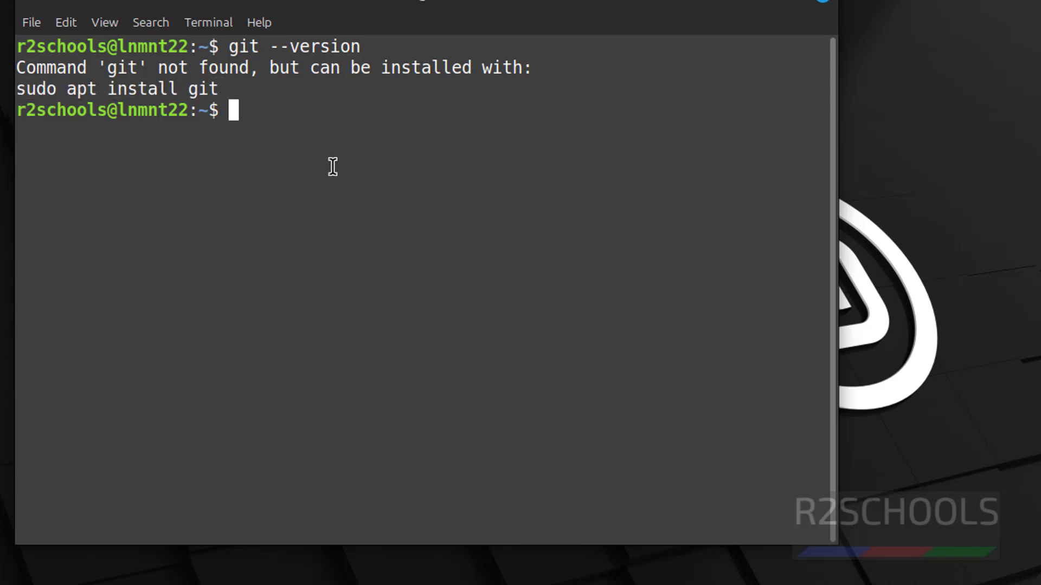
pyautogui.write('sudp')
pyautogui.press('BackSpace')
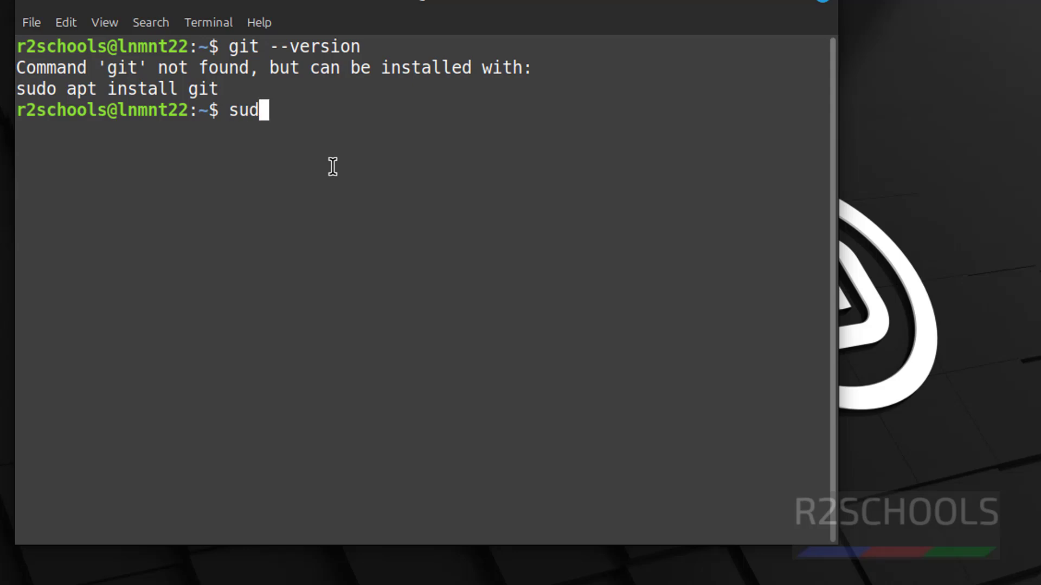
pyautogui.write('o apt ins')
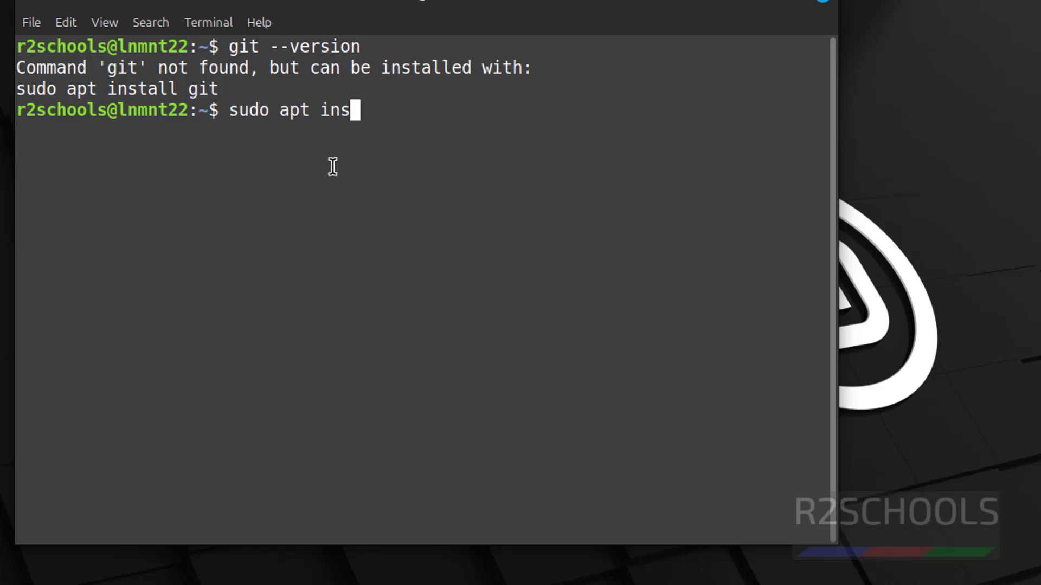
pyautogui.write('tall git')
pyautogui.press('Return')
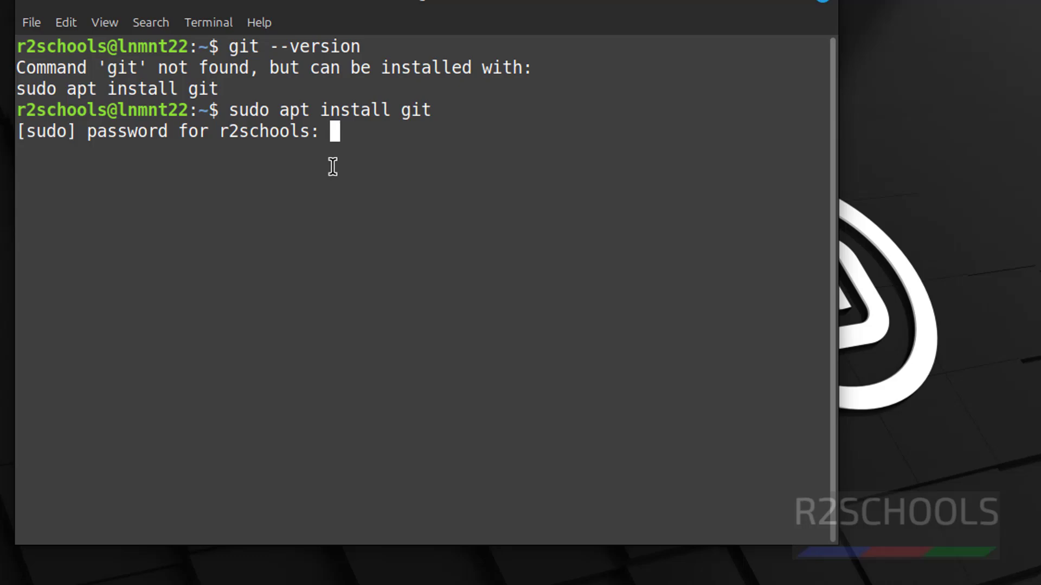
pyautogui.write('*******')
pyautogui.press('Return')
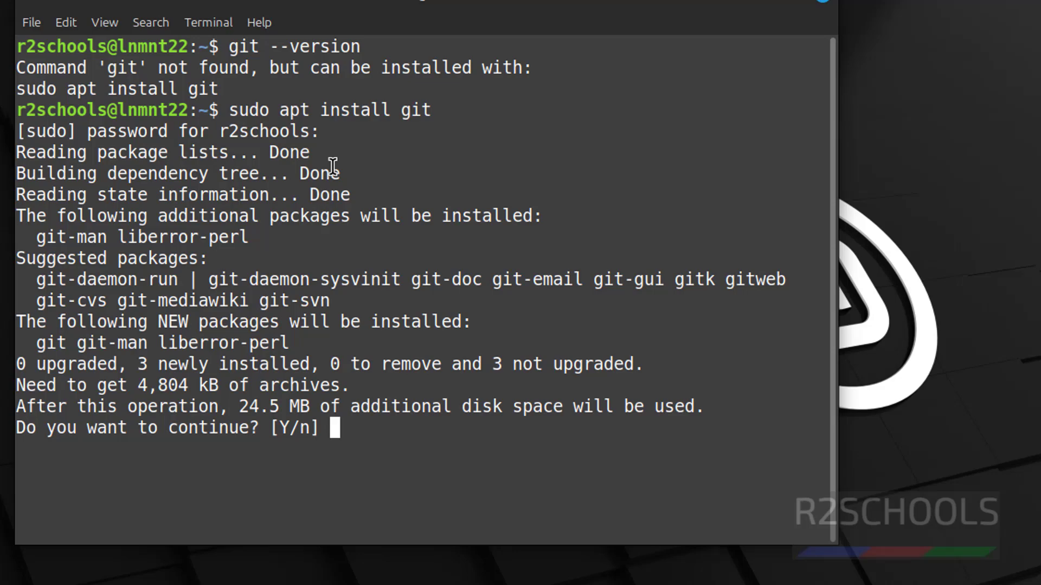
pyautogui.write('y')
pyautogui.press('Return')
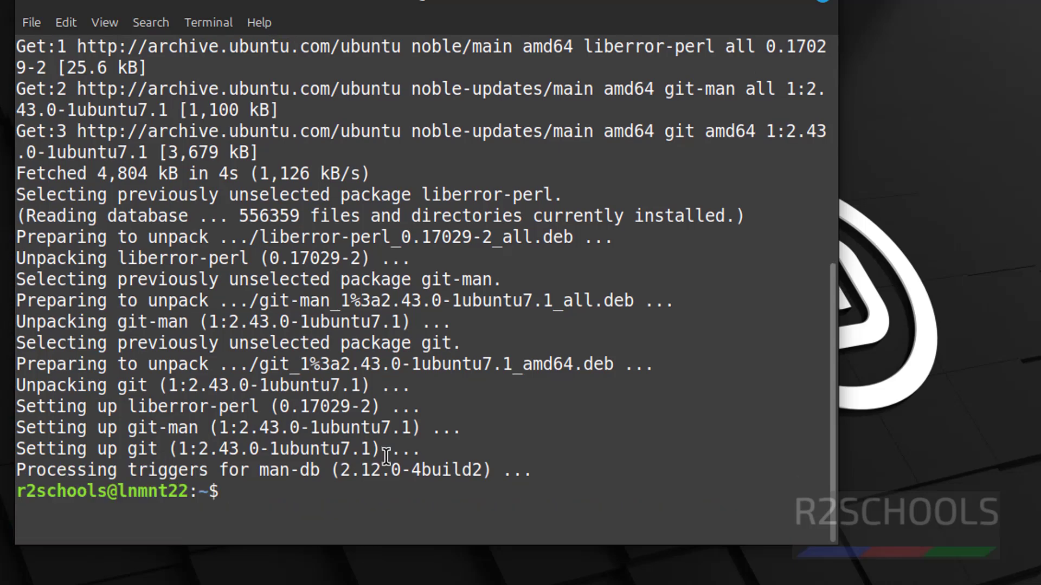
# Clear the screen and confirm git --version now reports version 2.43.0
pyautogui.hotkey('ctrl', 'l')
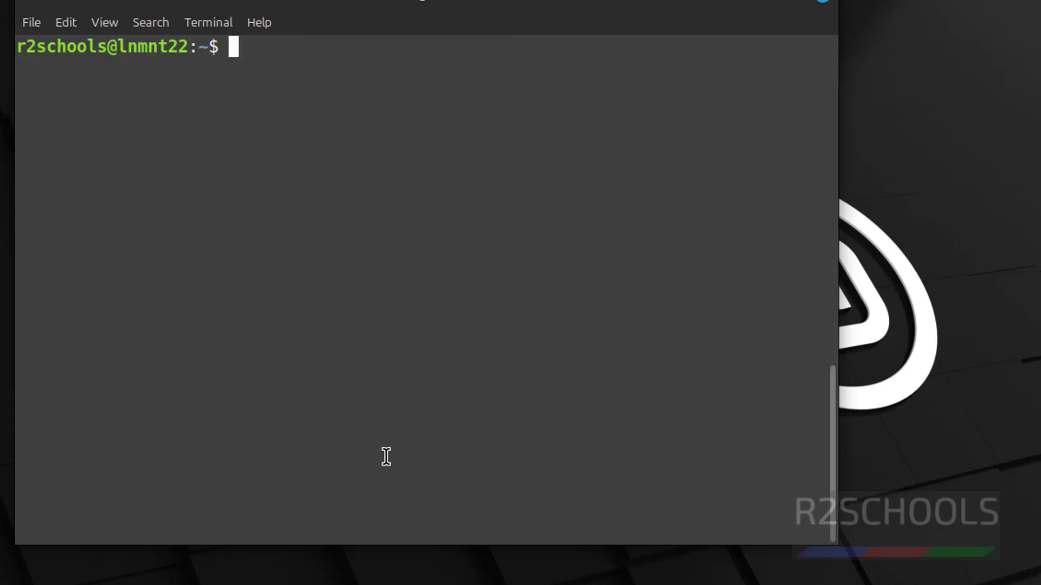
pyautogui.write('git --ve')
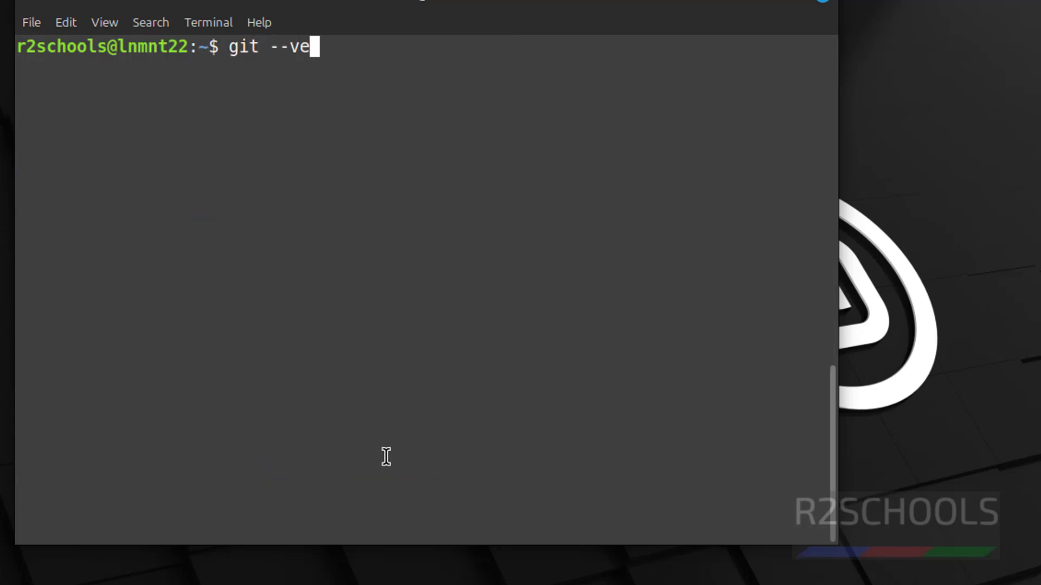
pyautogui.write('rsion')
pyautogui.press('Return')
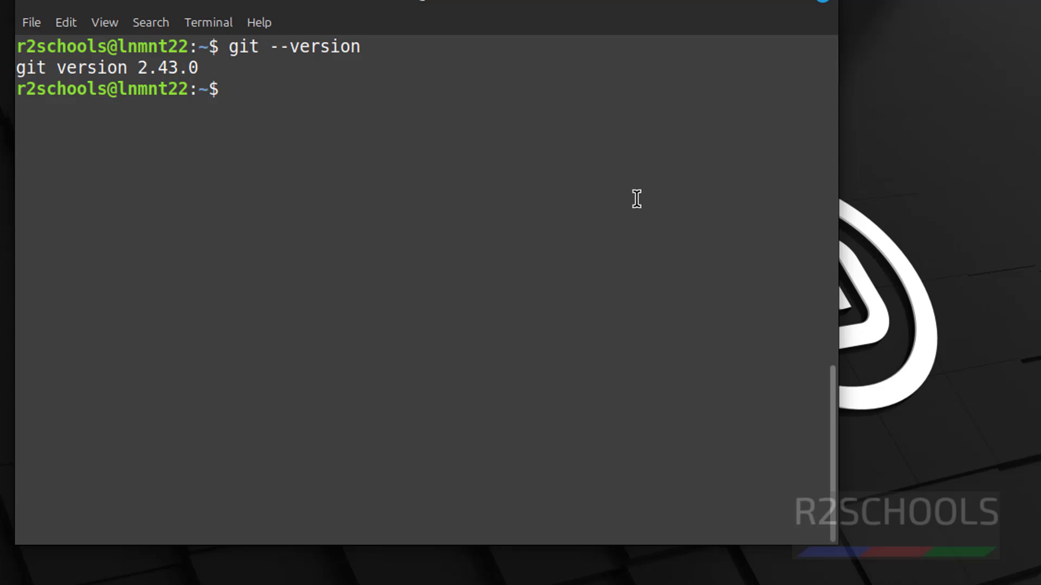
pyautogui.write('git con')
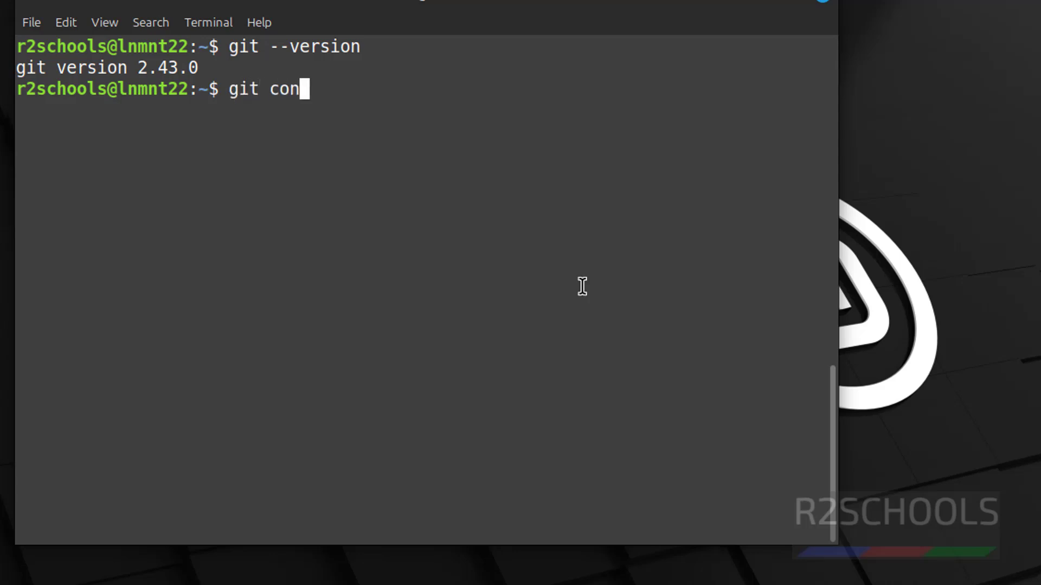
pyautogui.write('fig --')
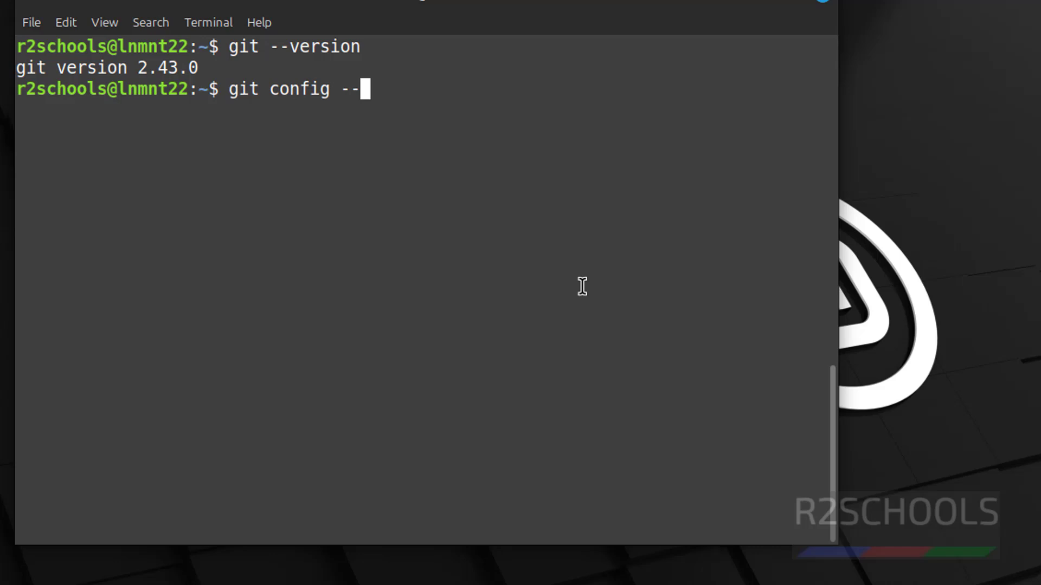
pyautogui.write('global us')
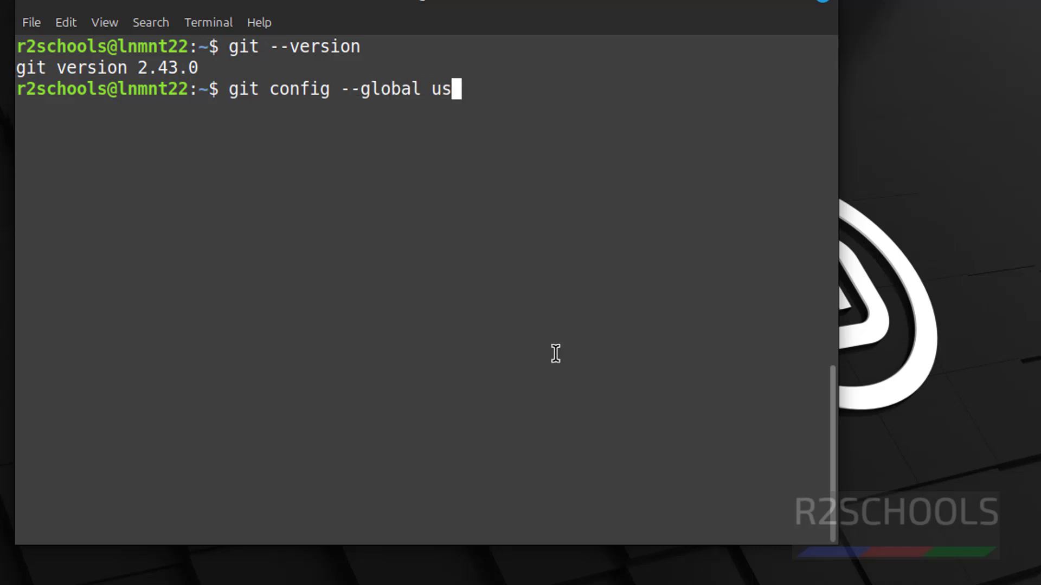
pyautogui.write('er.name ')
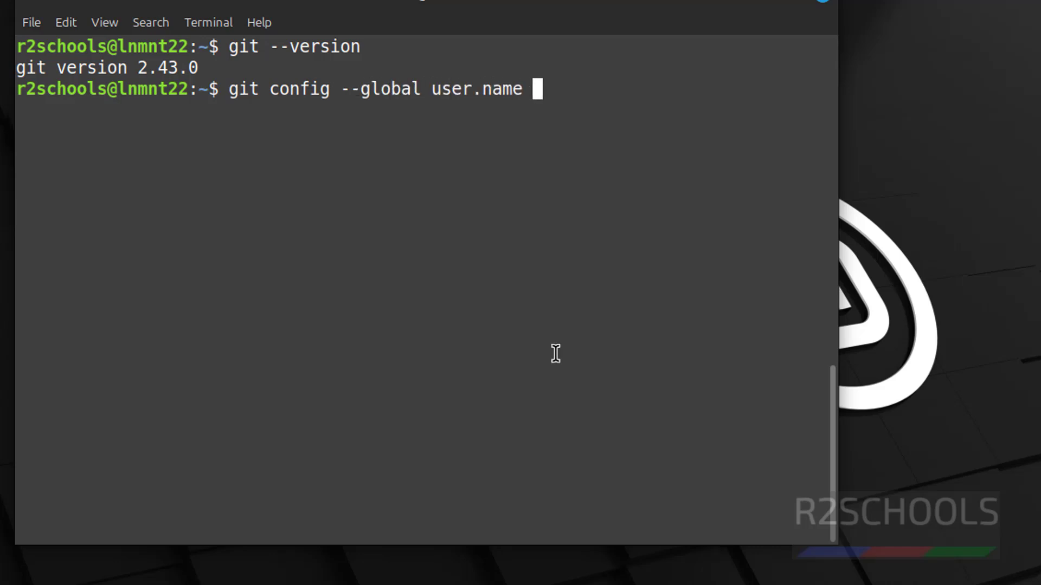
pyautogui.write("'r2s")
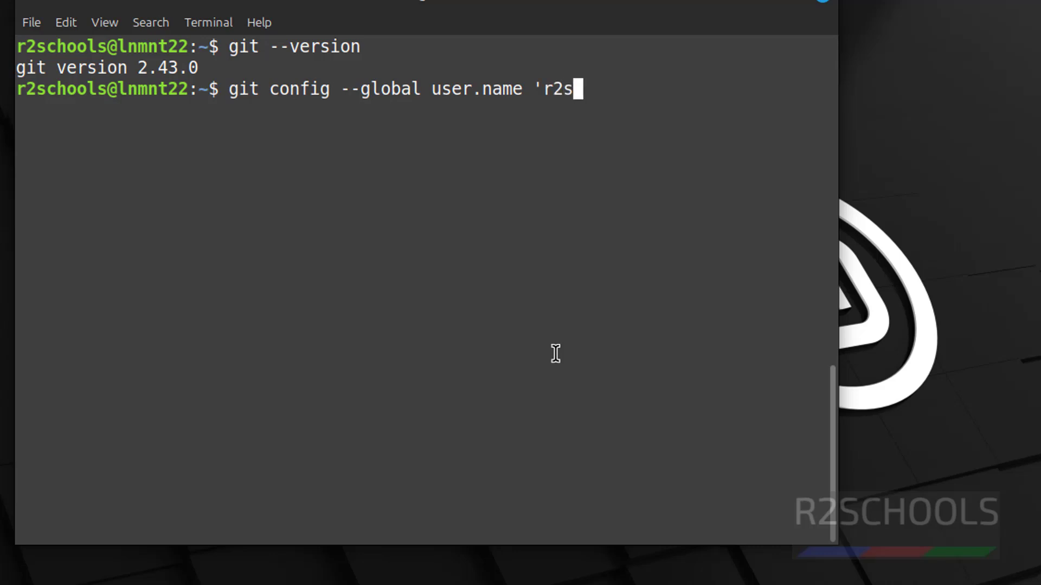
pyautogui.write("chools'")
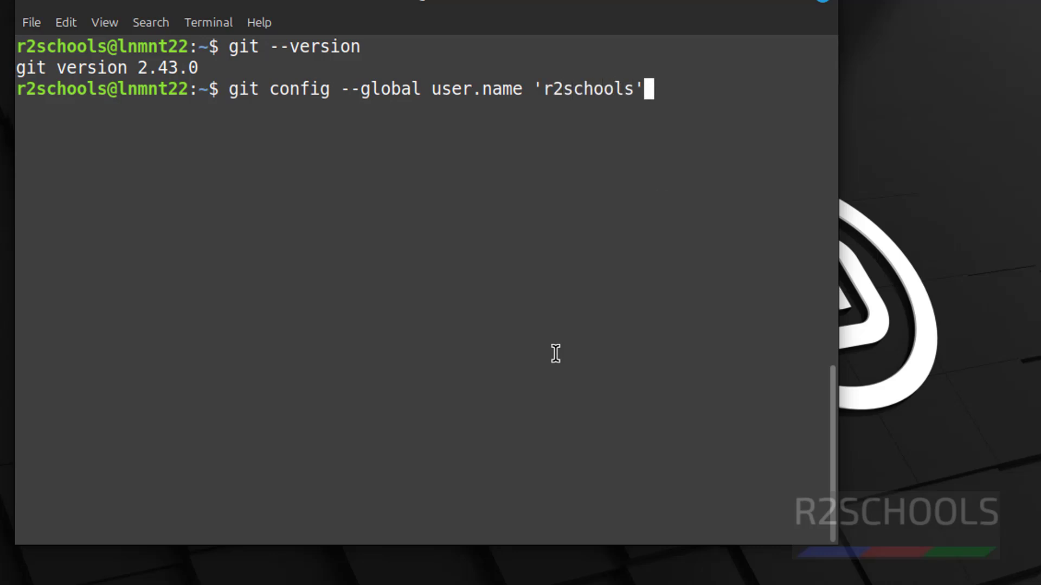
pyautogui.press('Return')
pyautogui.write('git config')
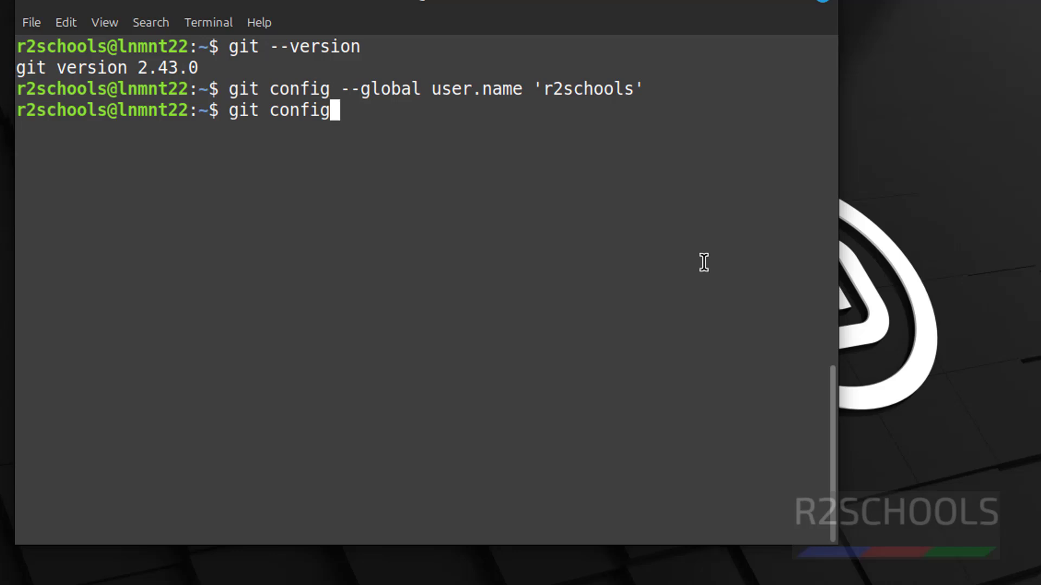
pyautogui.write(' --glo')
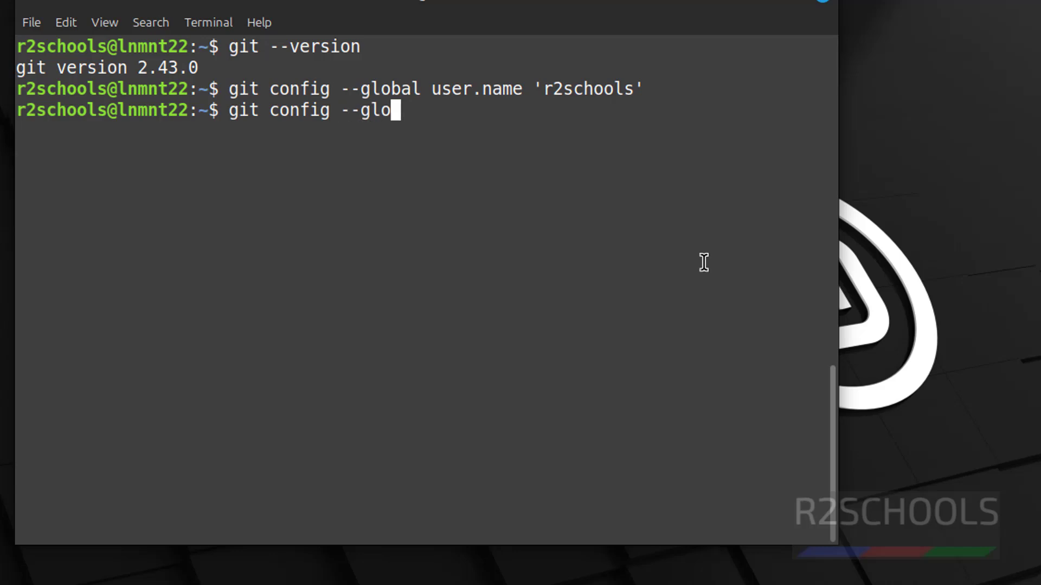
pyautogui.write('bal u')
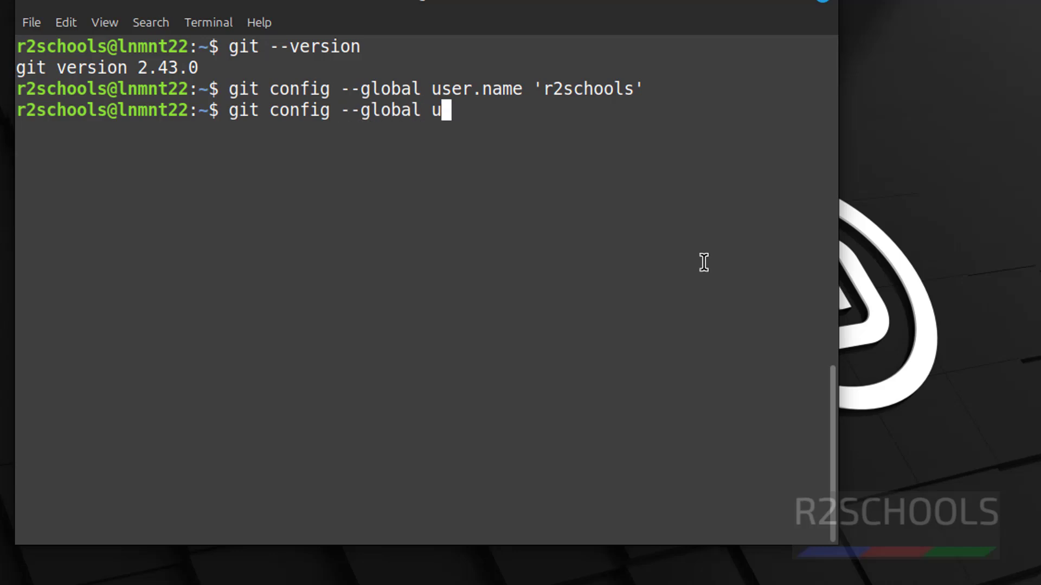
pyautogui.write('ser.ema')
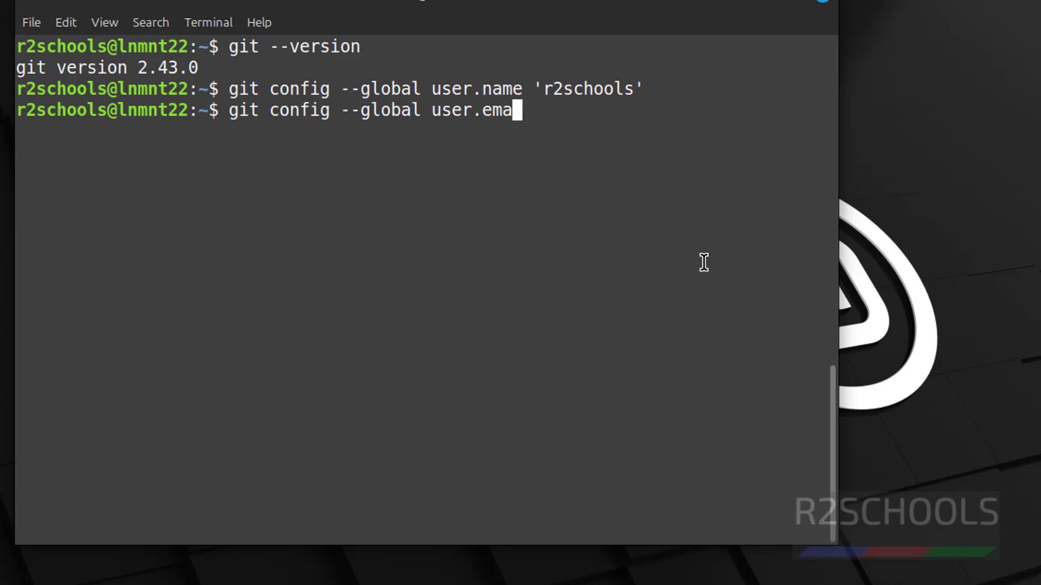
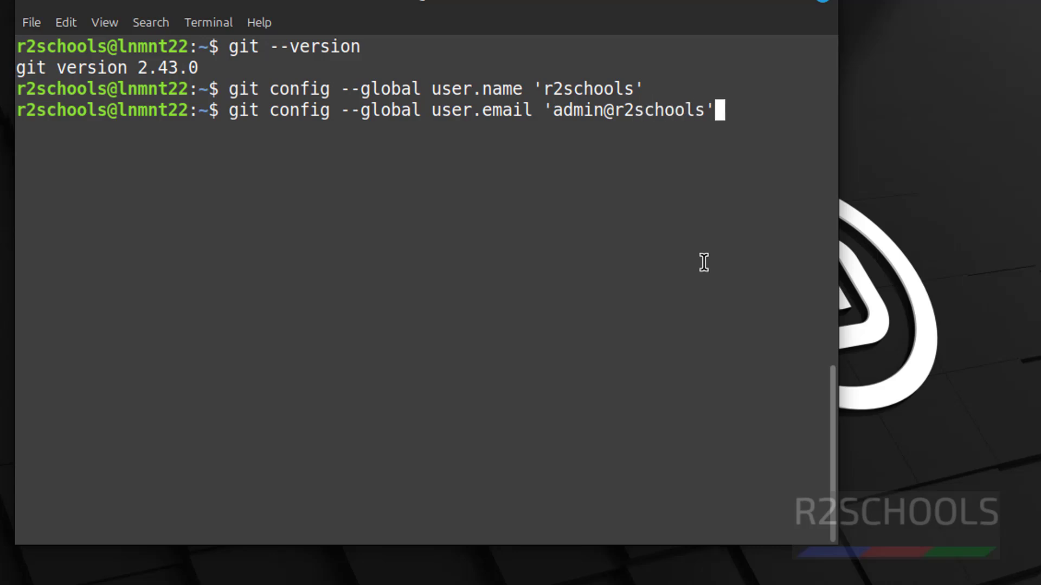
pyautogui.press('Return')
pyautogui.write('g')
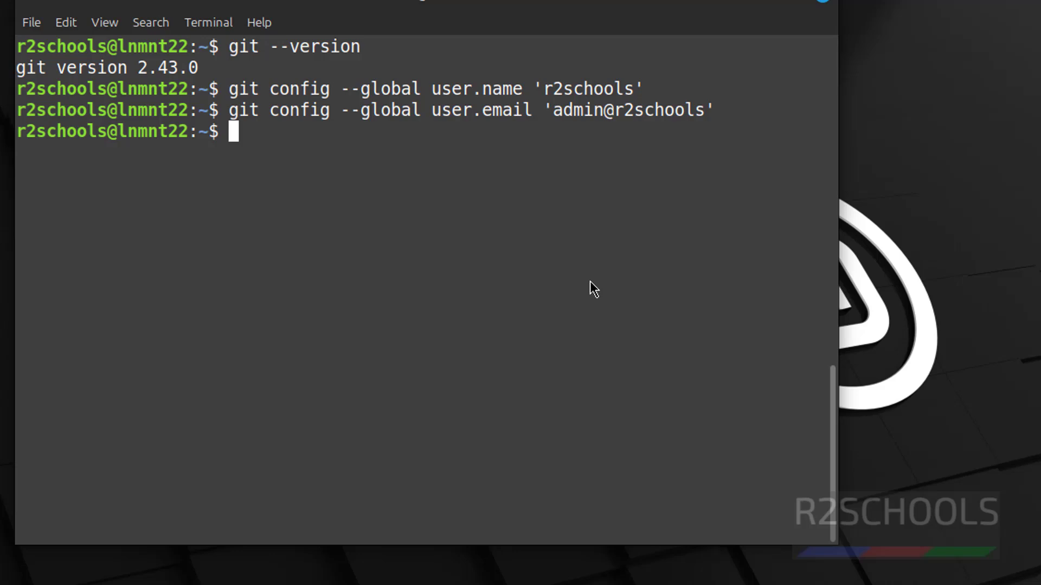
pyautogui.write('it ')
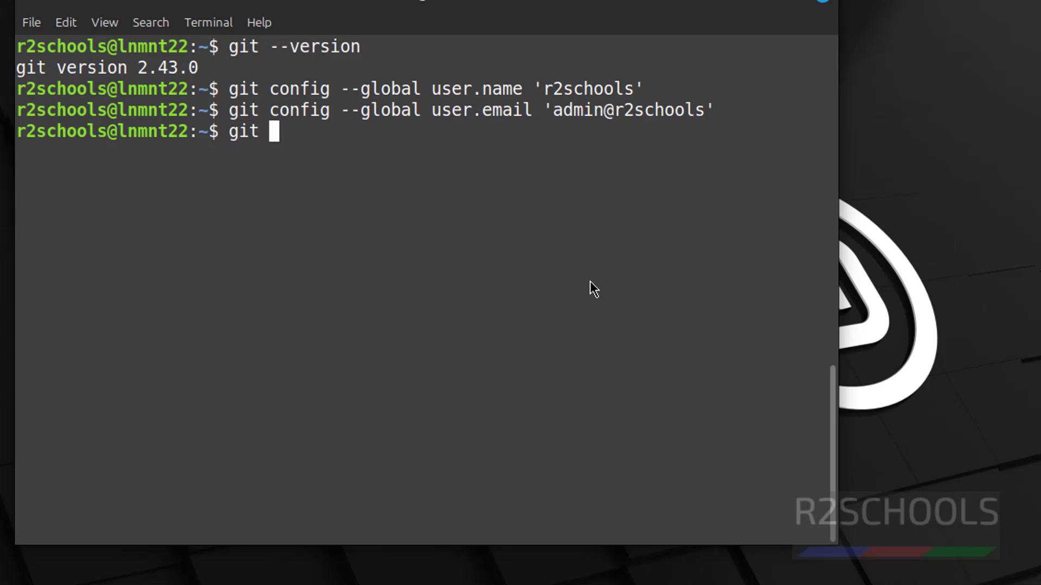
pyautogui.write('config ')
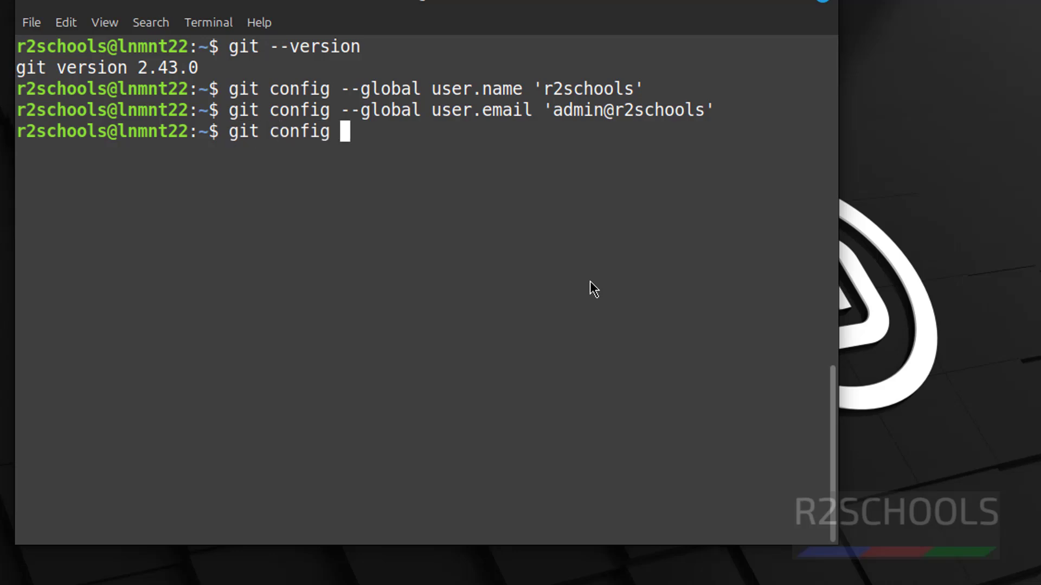
pyautogui.write('--list')
# List the git config, then correct the global email to end in '.com'
pyautogui.press('Return')
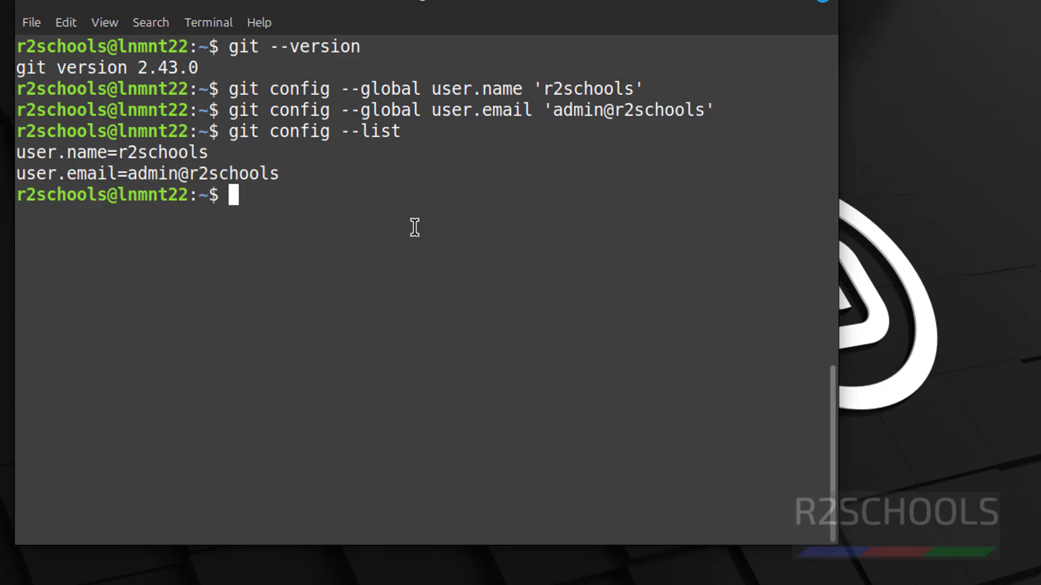
pyautogui.press('Up')
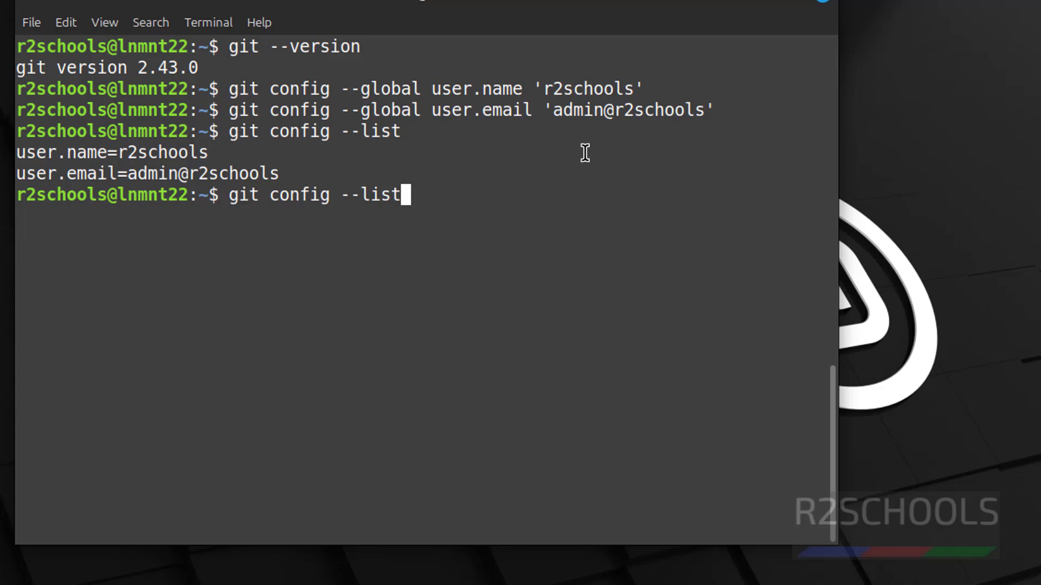
pyautogui.press('Up')
pyautogui.press('Left')
pyautogui.write('.')
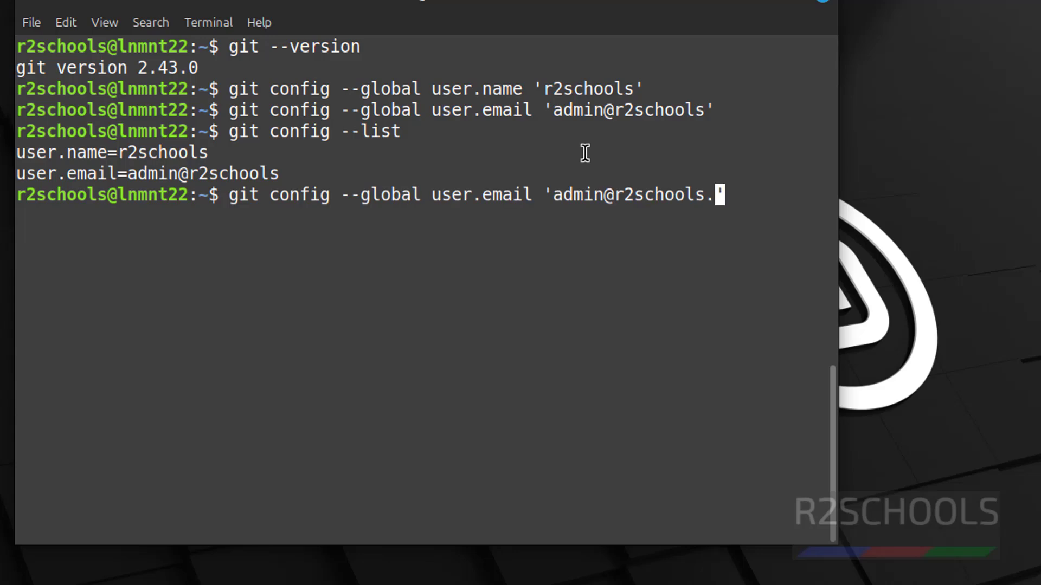
pyautogui.write('com')
pyautogui.press('Return')
# List the git configuration again to verify the corrected email
pyautogui.press('Up')
pyautogui.press('Up')
pyautogui.press('Up')
pyautogui.press('Down')
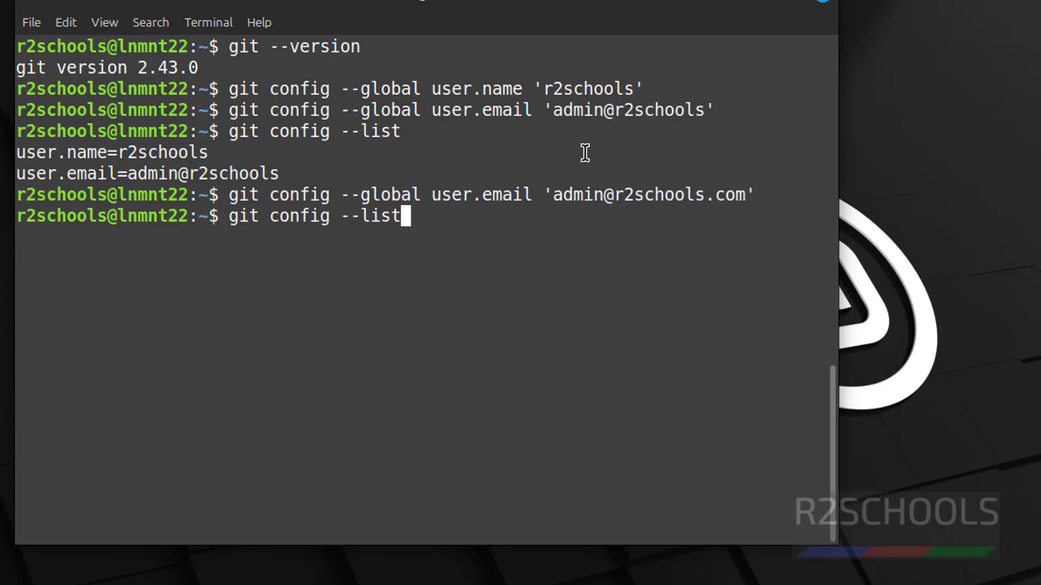
pyautogui.press('Return')
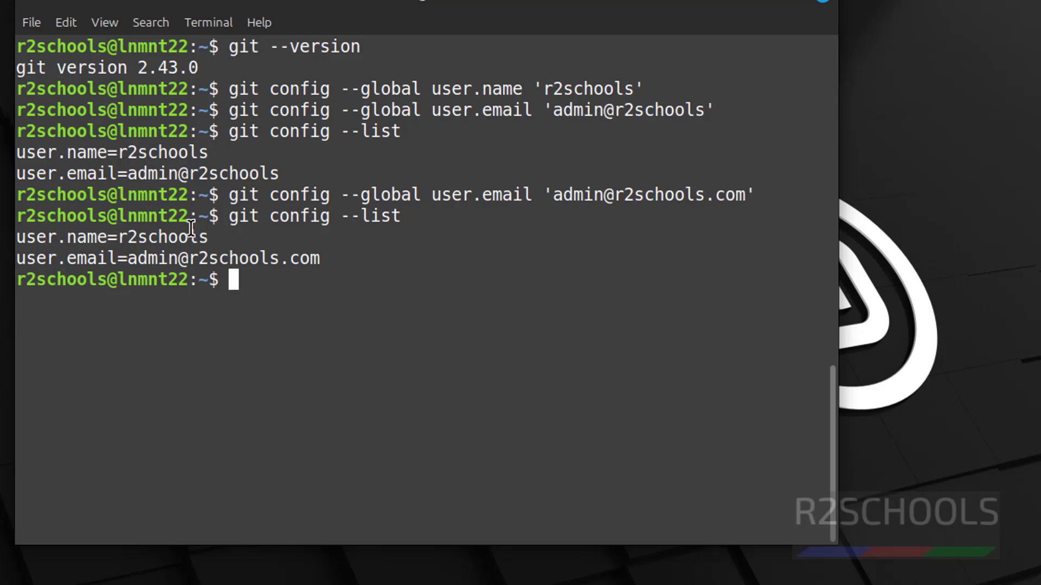